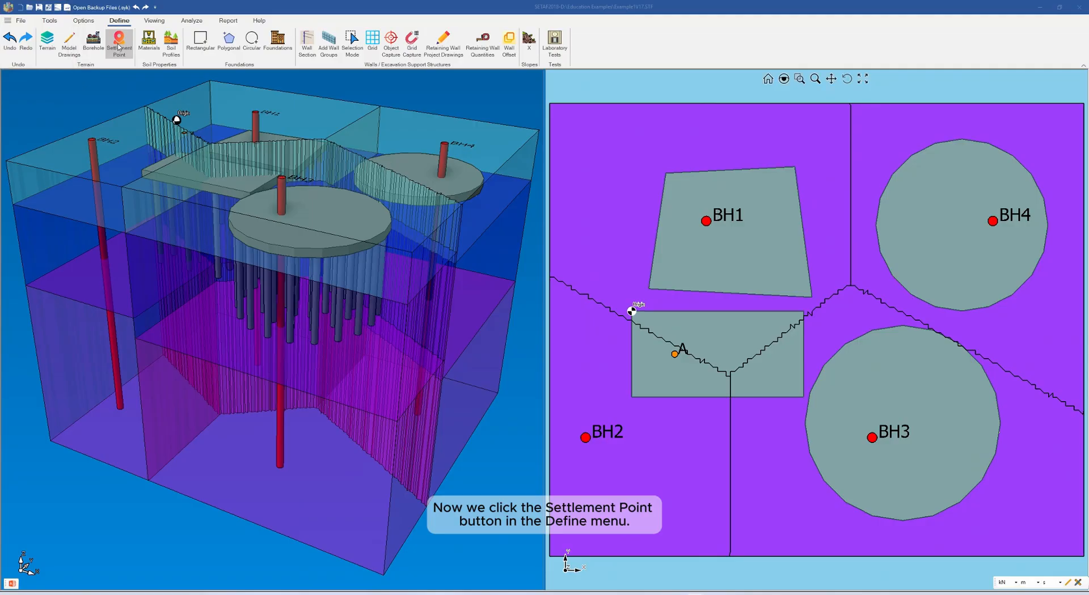
Add a settlement point near the upper-left corner of the polygonal foundation around BH1, at about X 2.79 m, Y 9.06 m.
left_click_drag(92, 88, 686, 106)
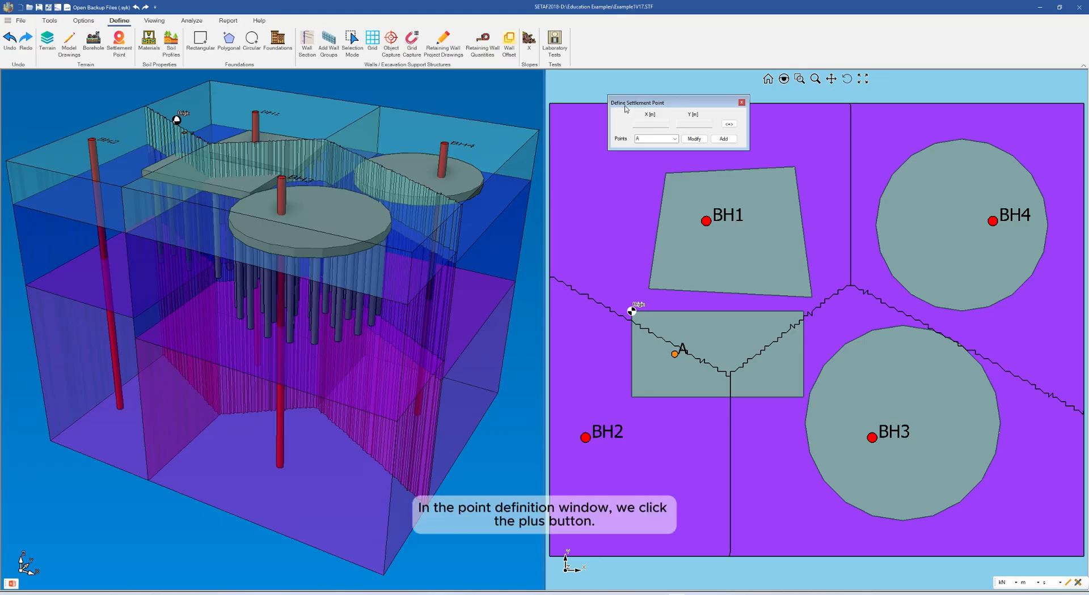
left_click(730, 125)
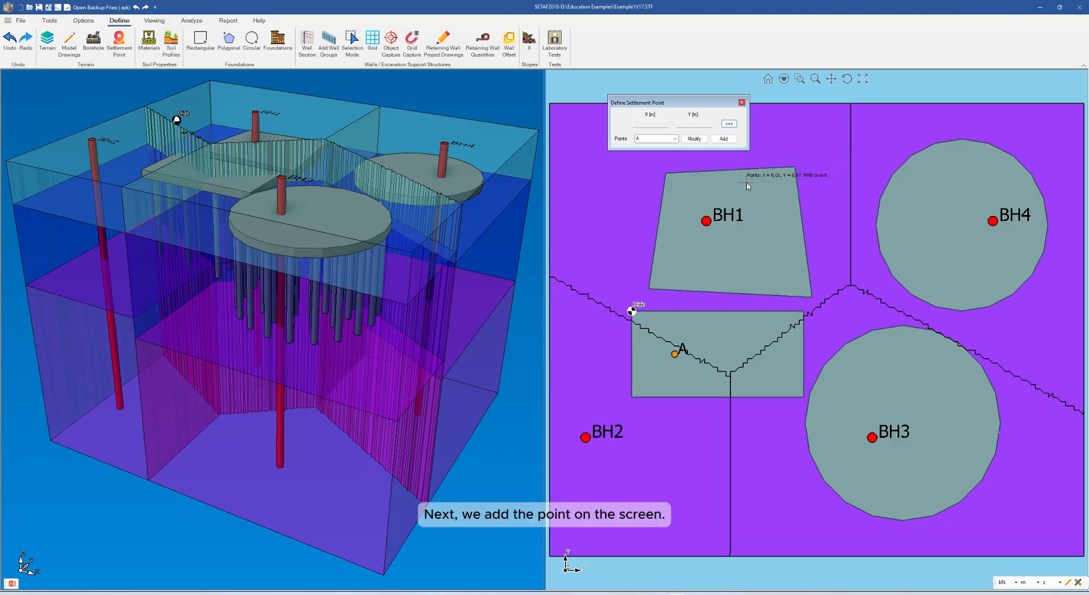
left_click(673, 184)
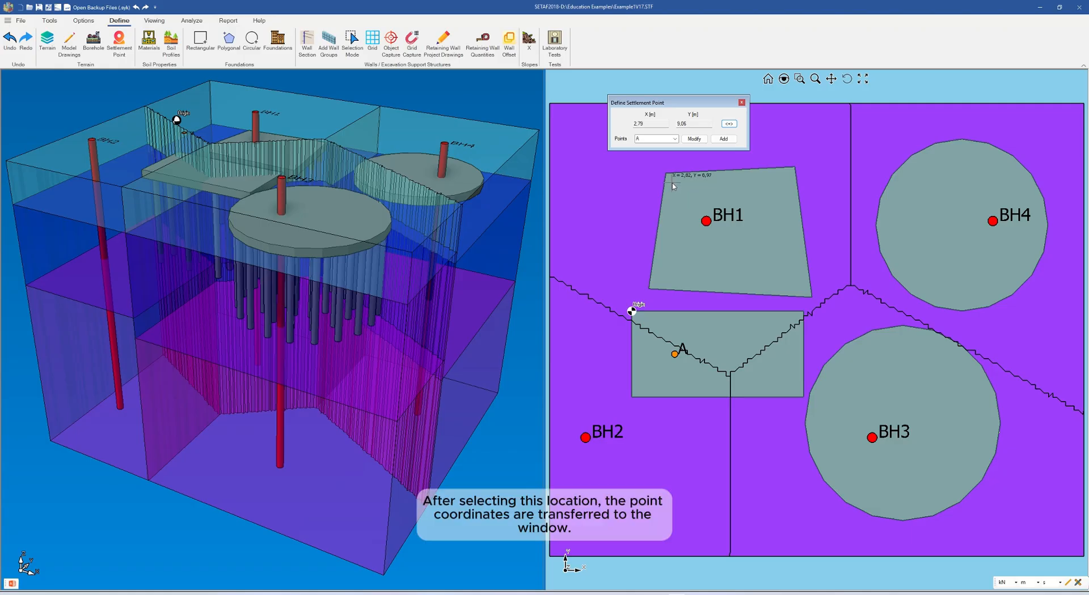
left_click(723, 140)
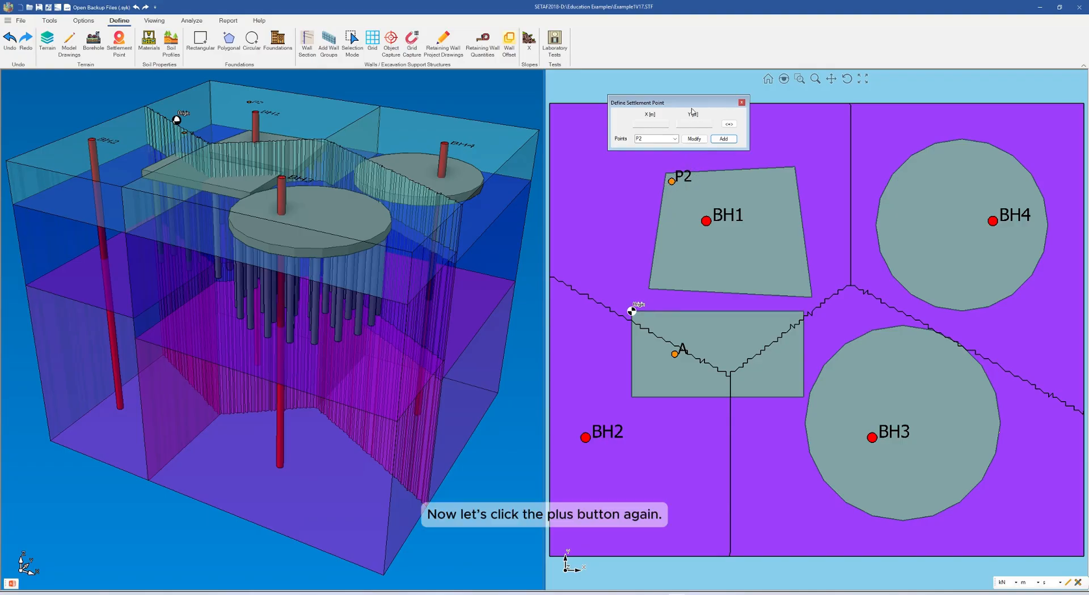
Add a settlement point near the upper edge of the circular foundation at BH4, at about X 21.4 m, Y 10.84 m.
left_click(728, 124)
left_click(939, 160)
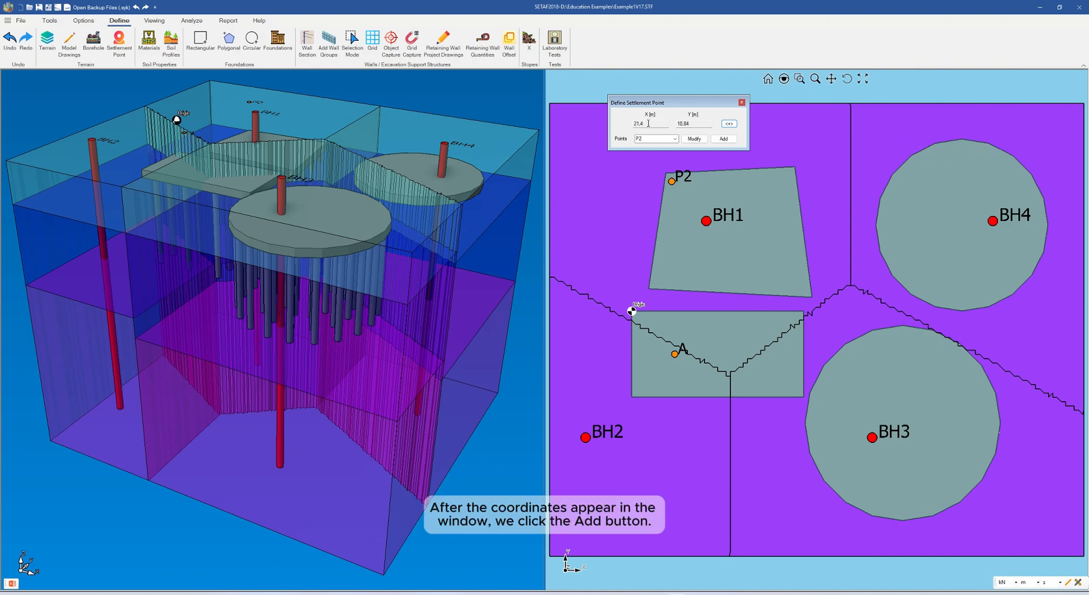
left_click(723, 139)
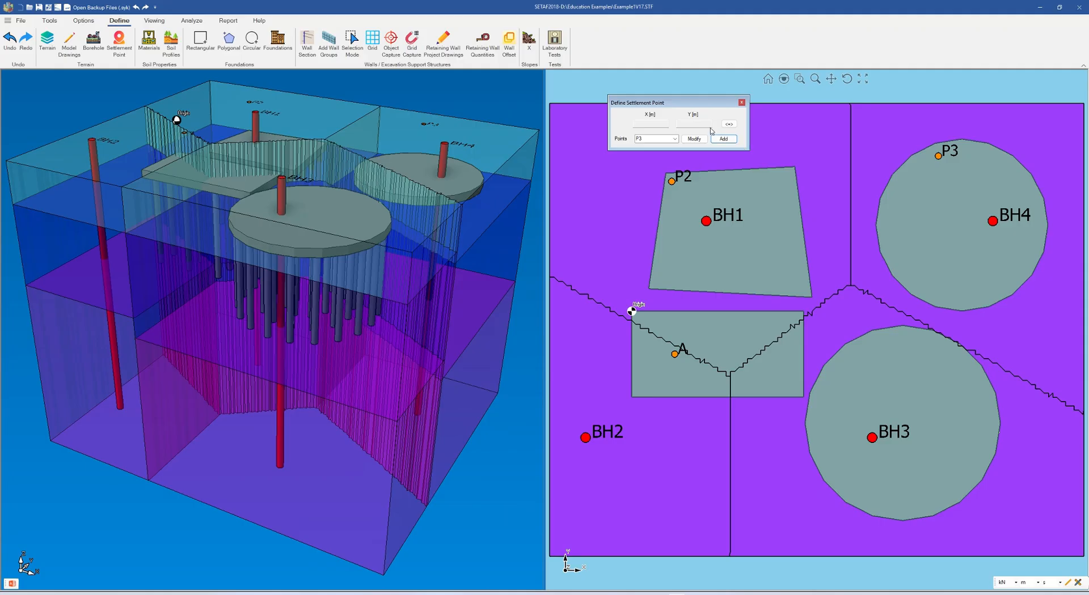
Add a settlement point near the lower edge of the circular foundation at BH3, at about X 20.3 m, Y -13.29 m.
left_click(728, 123)
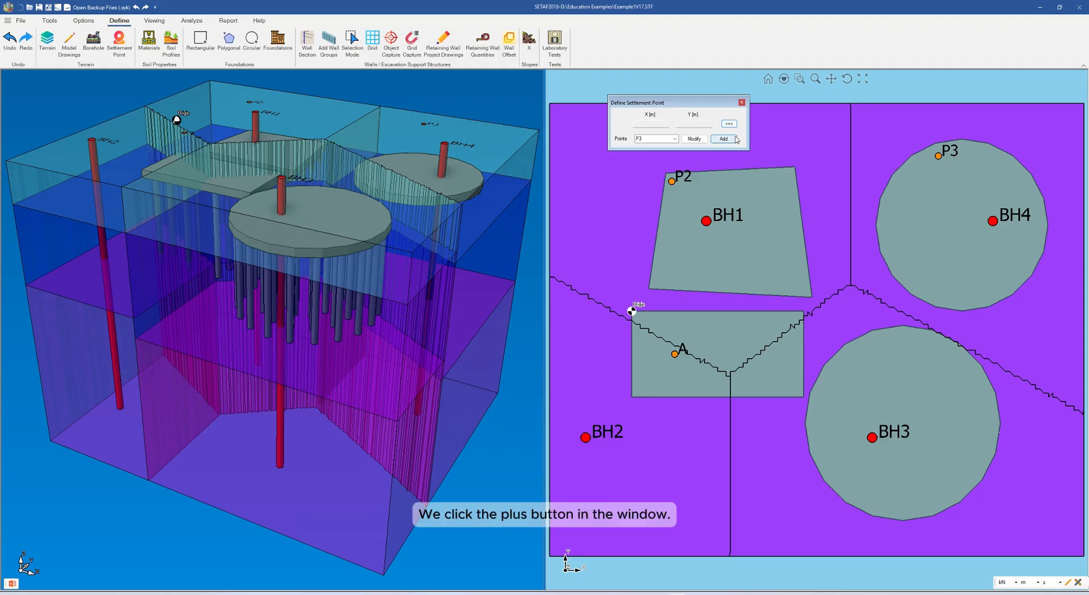
left_click(923, 505)
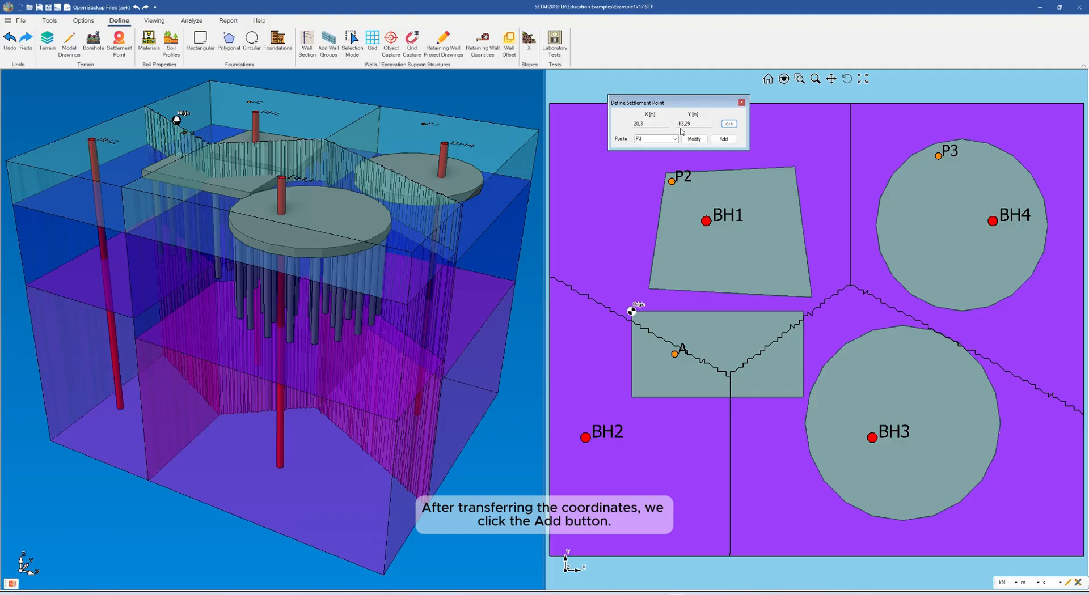
left_click(724, 140)
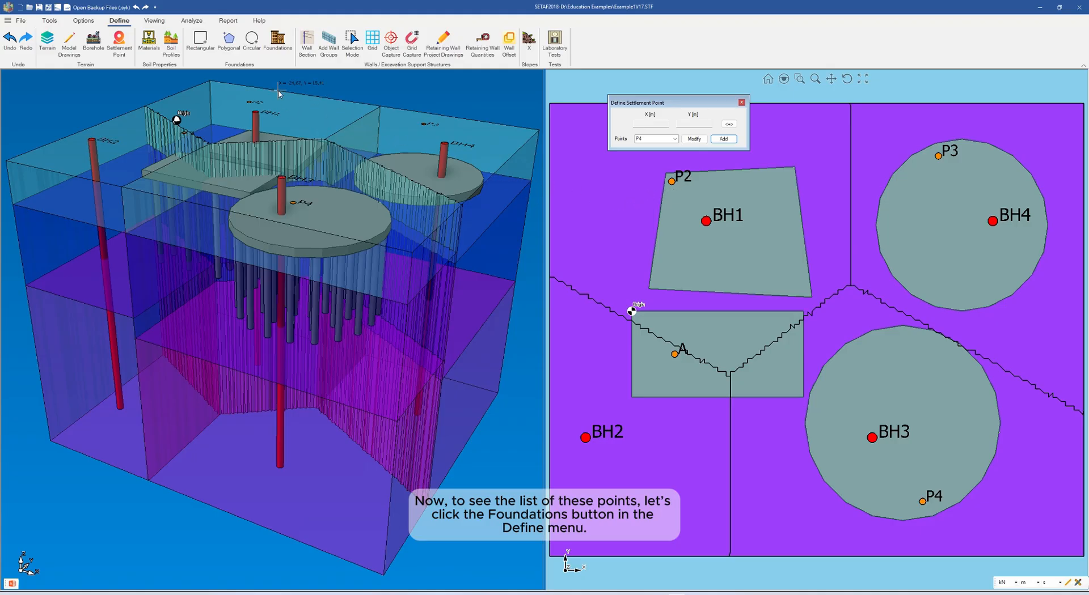
Open the foundation system properties of New Model and review the soil profile assigned to each settlement point.
left_click(281, 46)
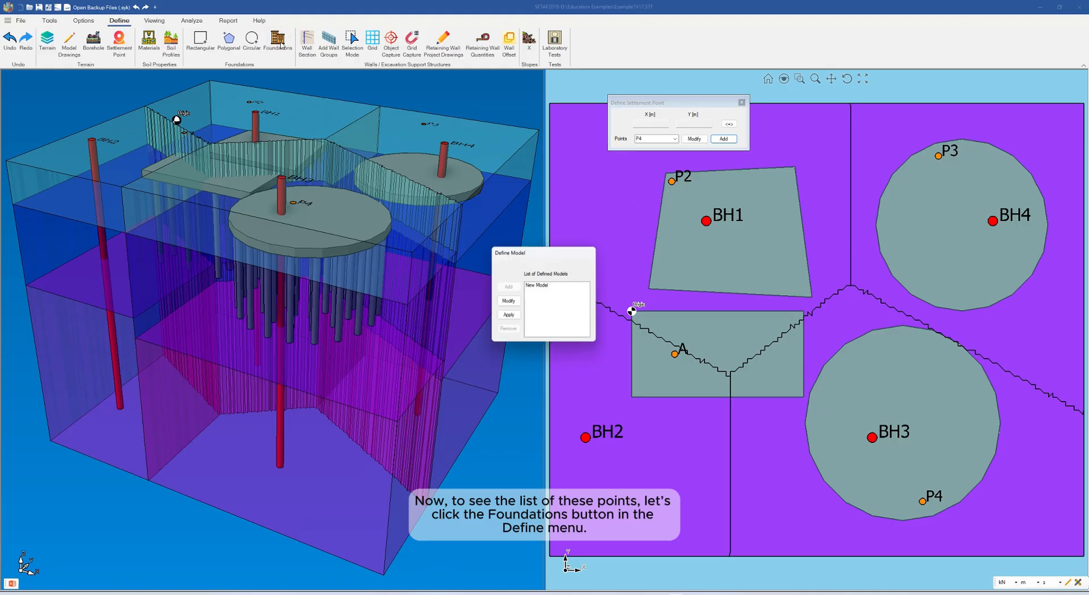
double_click(533, 286)
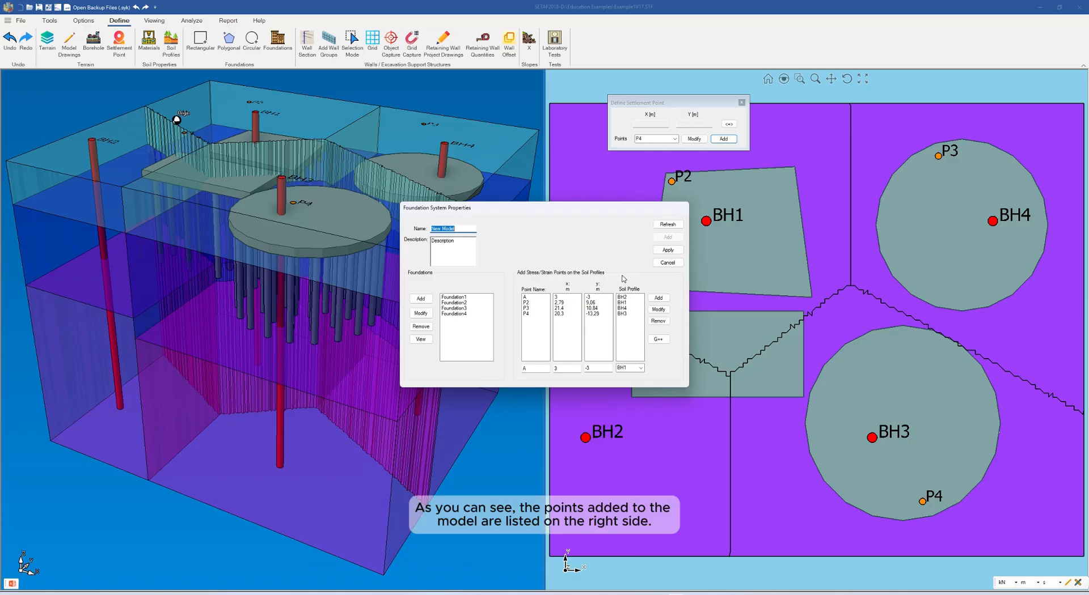
left_click(524, 298)
left_click(532, 303)
left_click(526, 309)
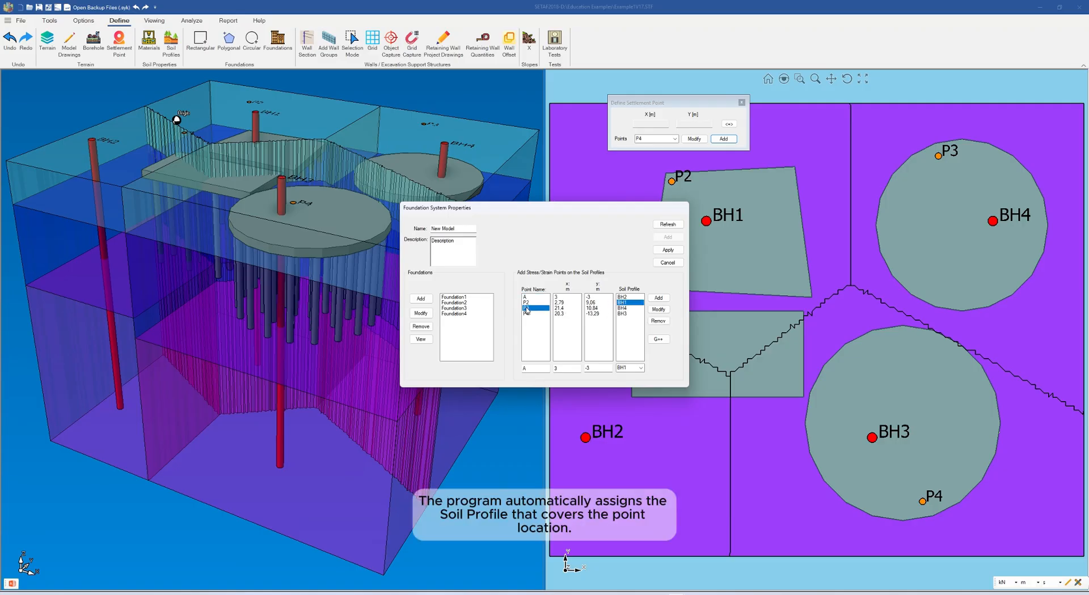
left_click(624, 308)
left_click(530, 314)
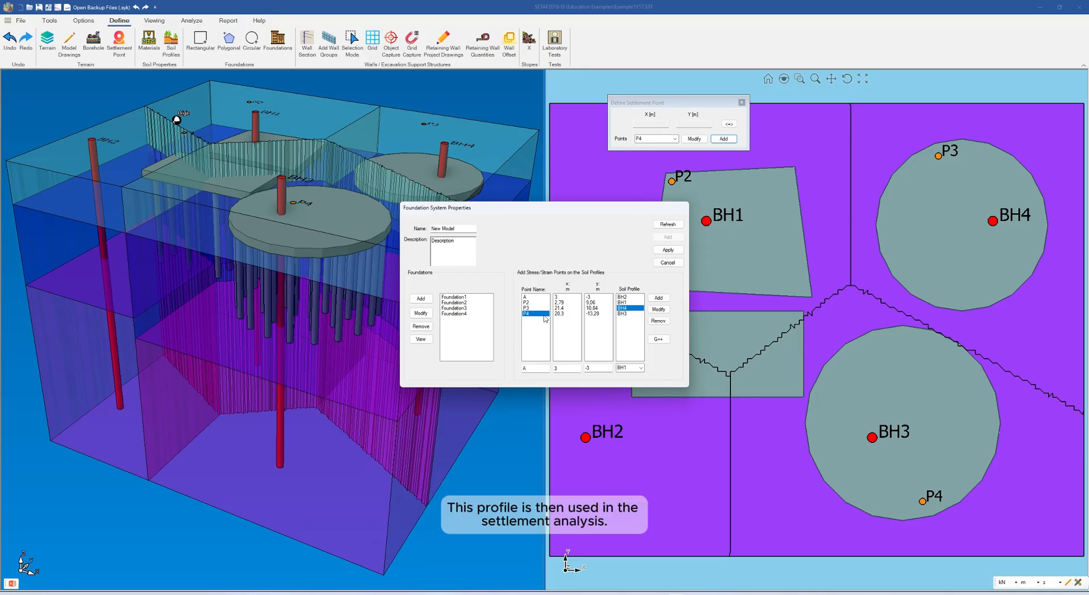
Set the X coordinate of point A to 1 m and apply the change to the foundation system and the model.
left_click(526, 298)
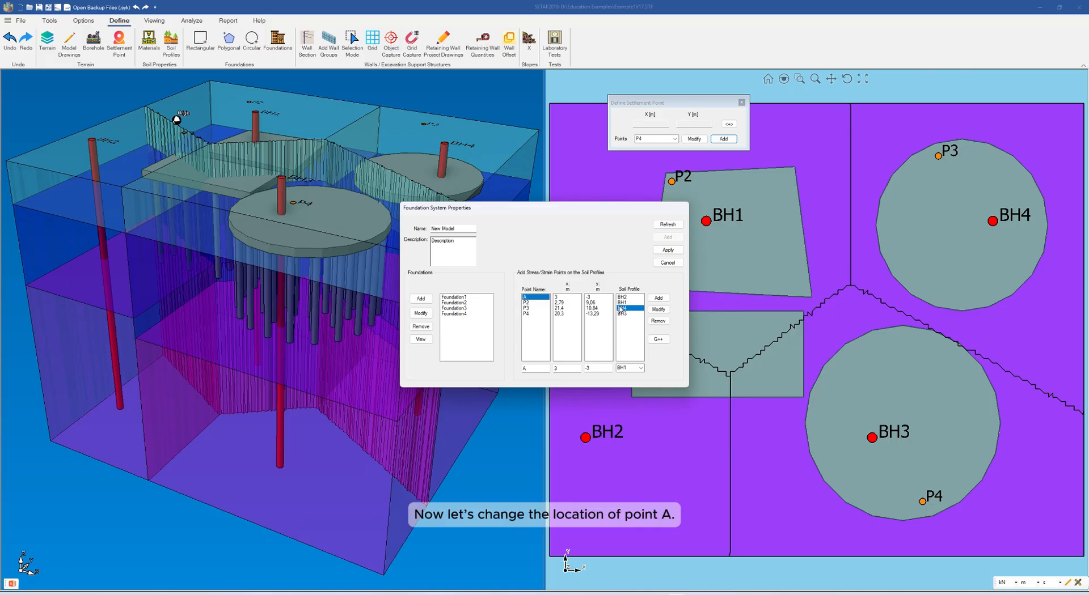
left_click_drag(612, 207, 536, 197)
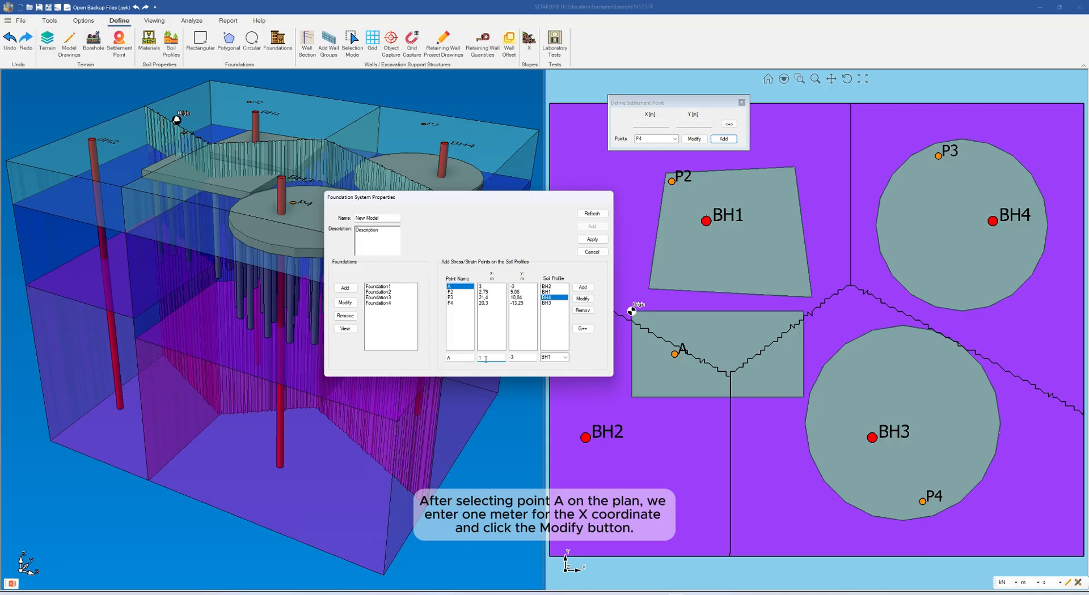
left_click(582, 299)
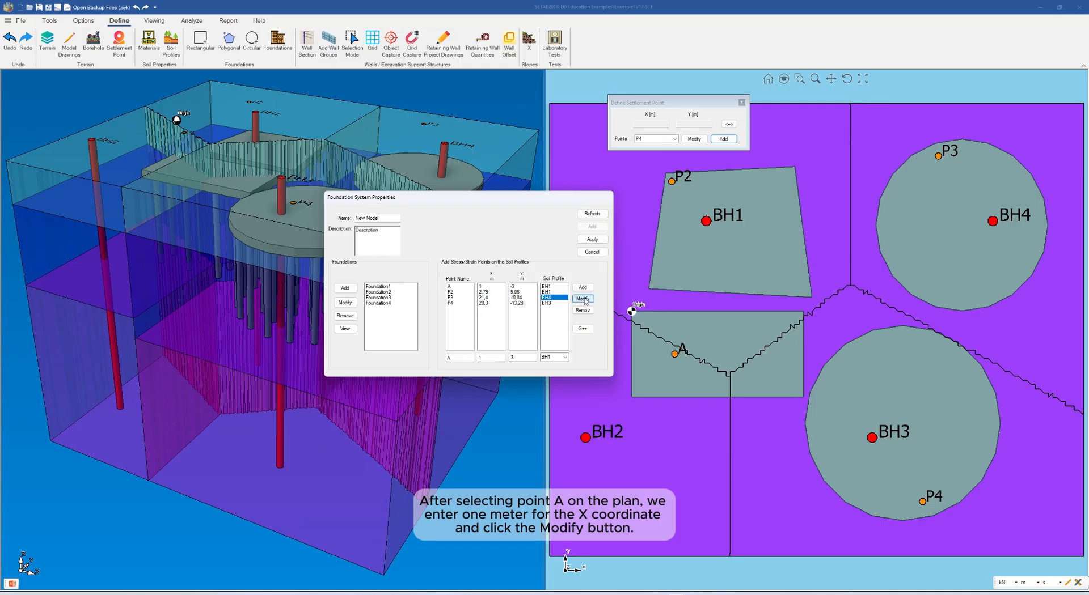
left_click(449, 287)
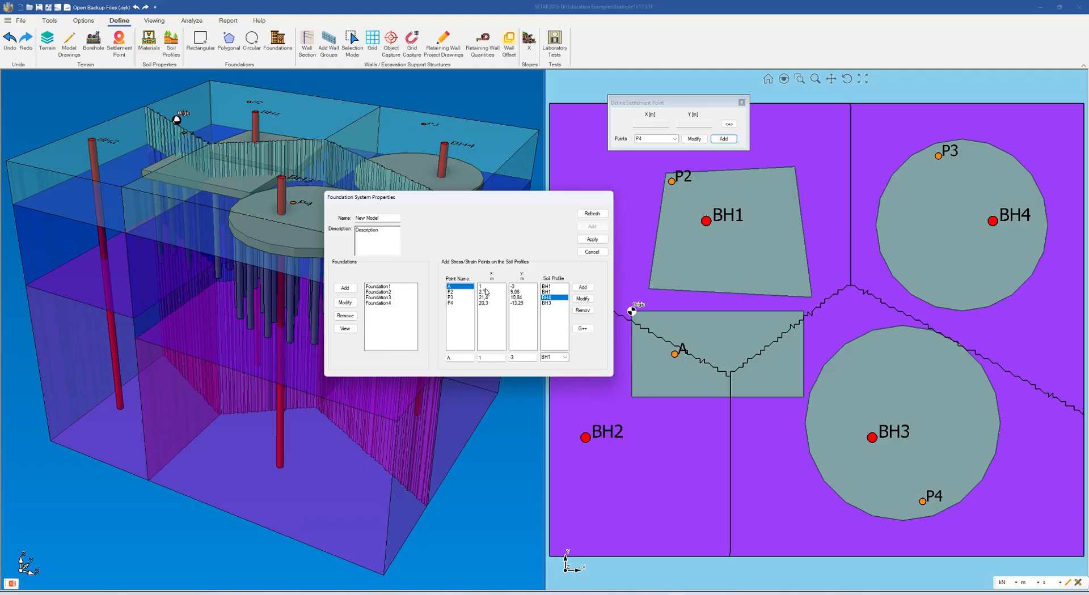
left_click(592, 240)
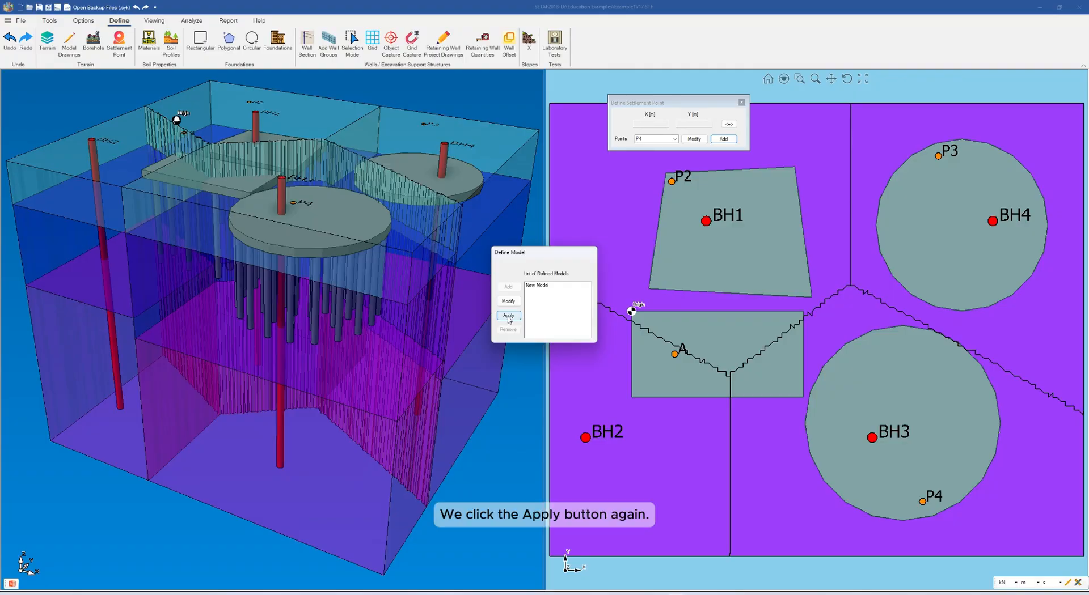
left_click(508, 317)
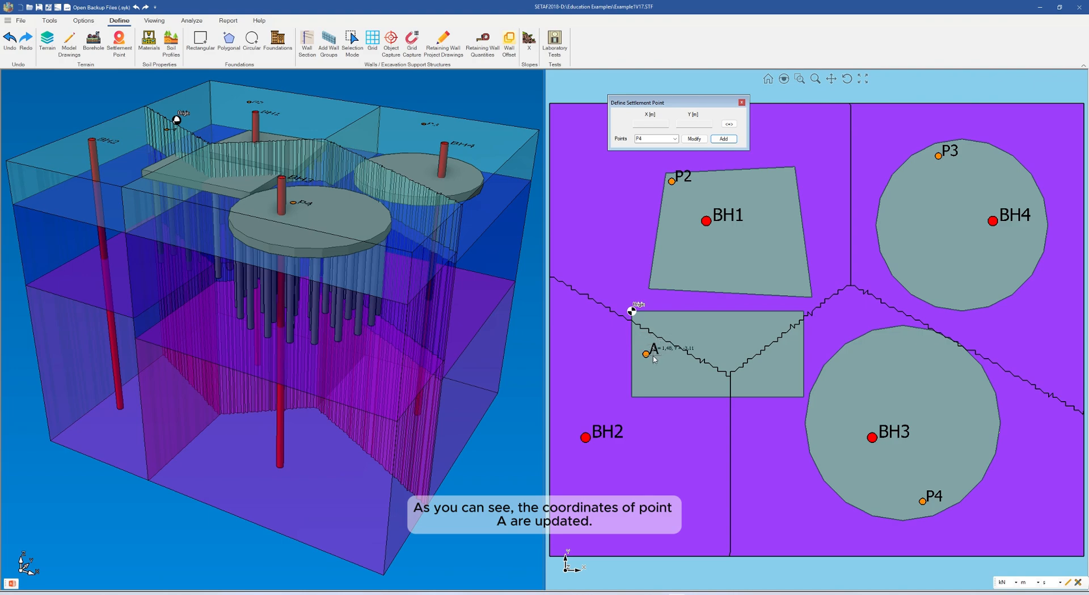
left_click(629, 594)
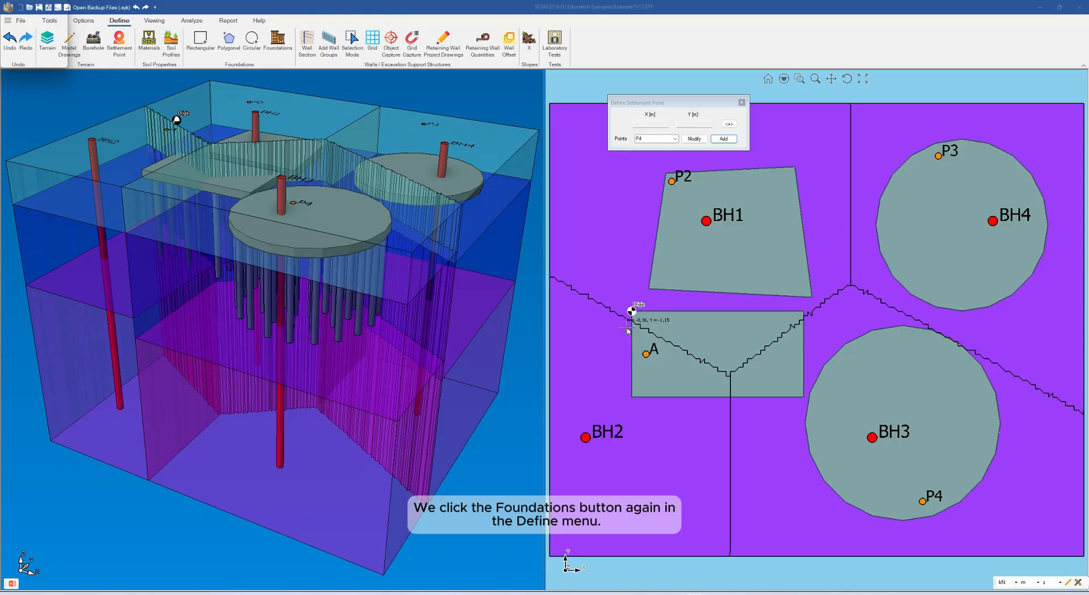
Generate points at the centres of all foundations with G++ in New Model's foundation system properties and apply them to the model.
left_click(277, 48)
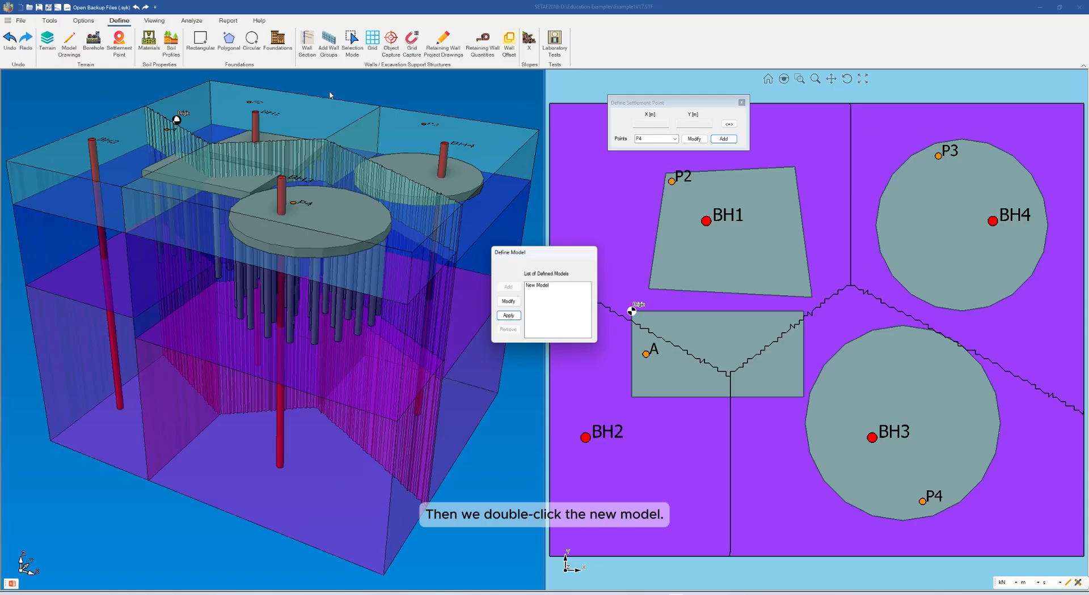
double_click(534, 287)
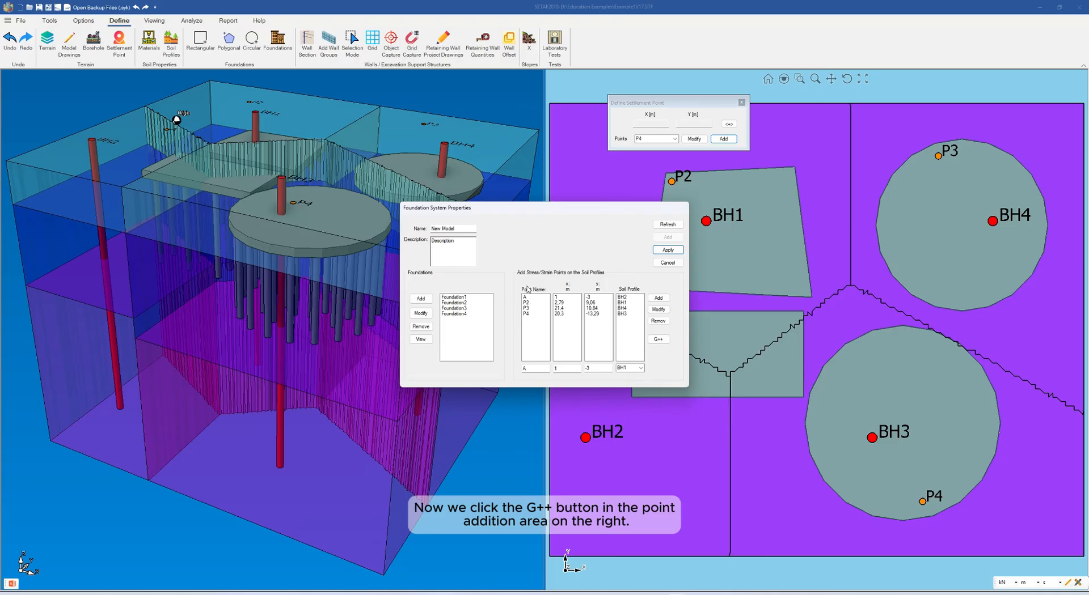
left_click(658, 340)
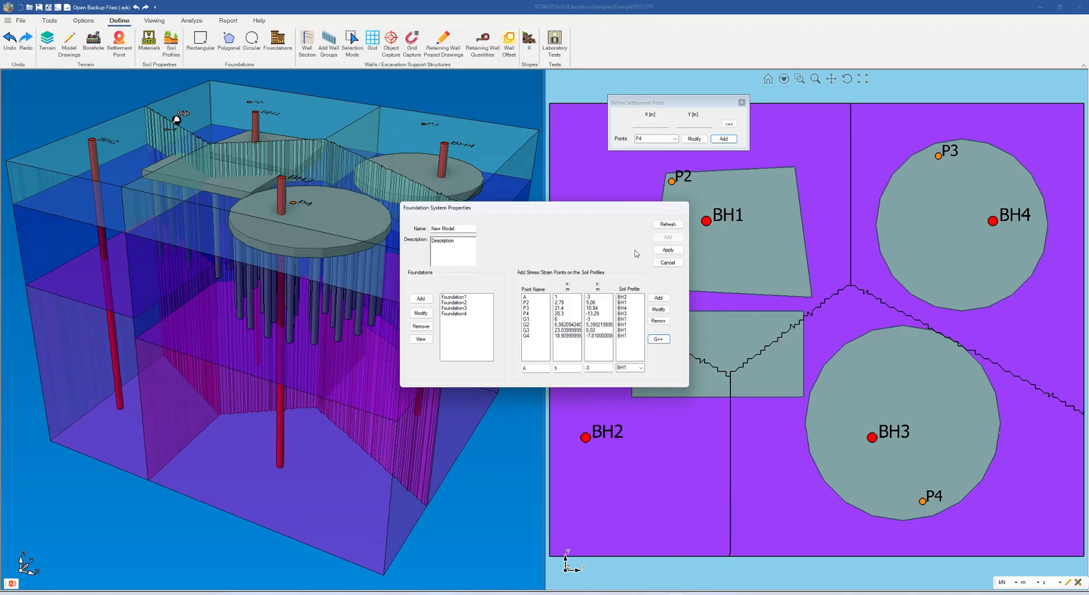
left_click(668, 250)
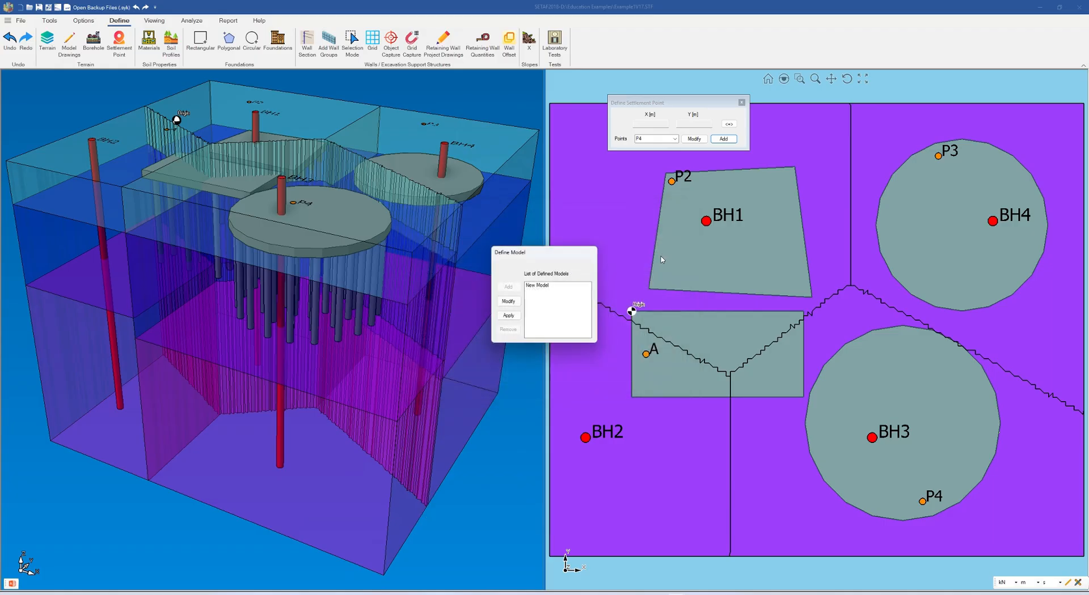
left_click(512, 319)
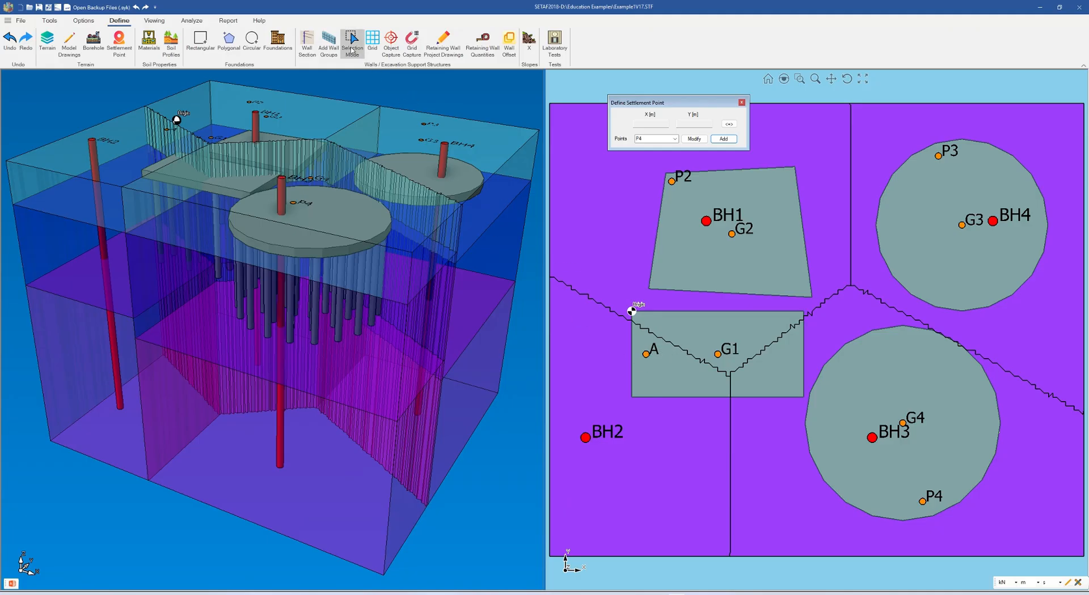
Remove point A from New Model's stress/strain points and apply the change to the model.
left_click(273, 49)
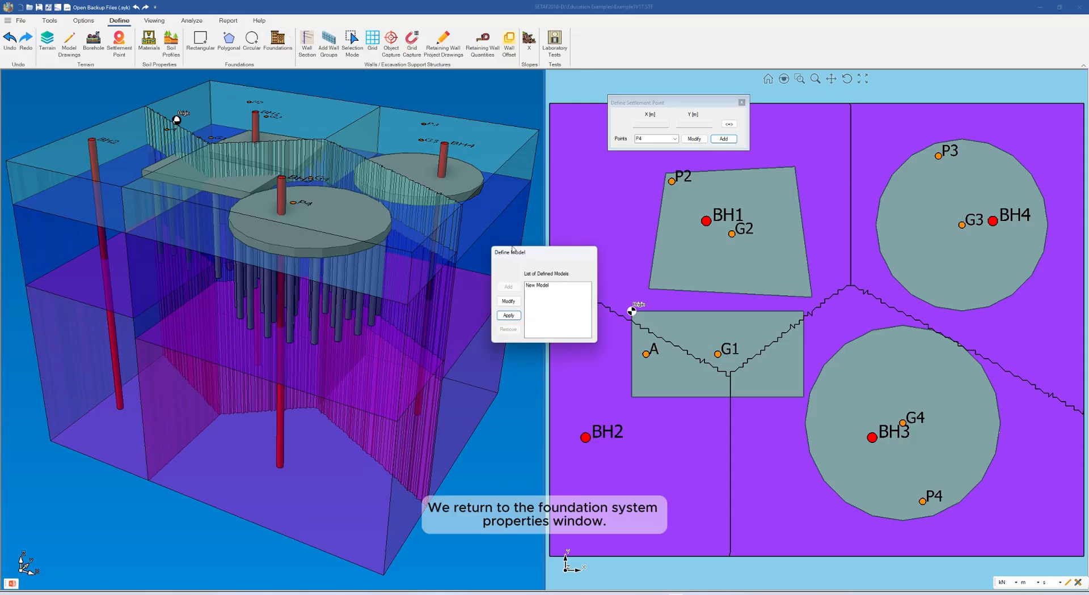
left_click(530, 286)
double_click(530, 286)
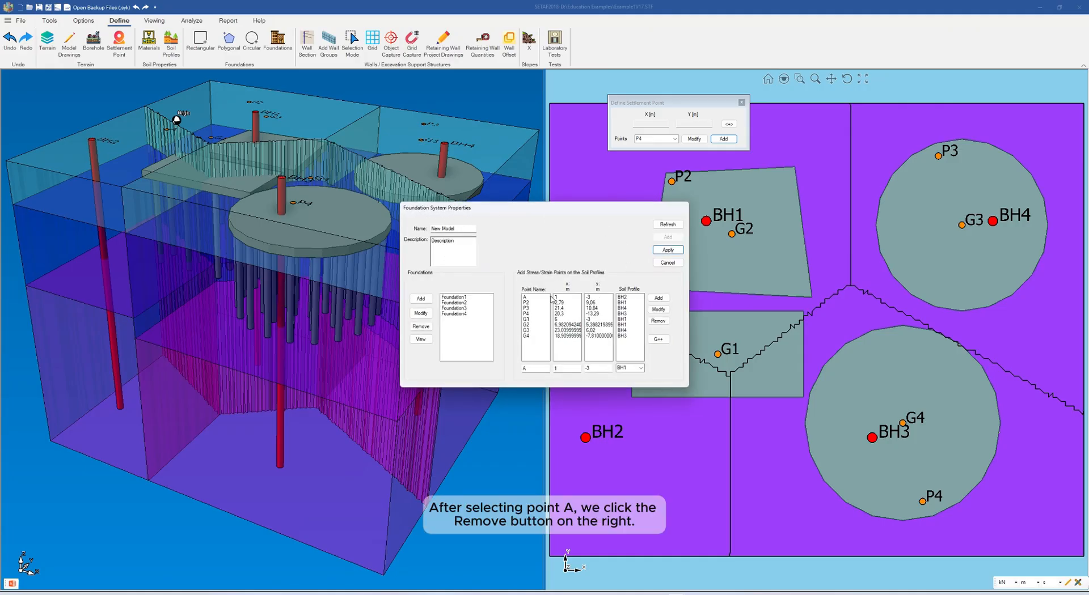
left_click(527, 299)
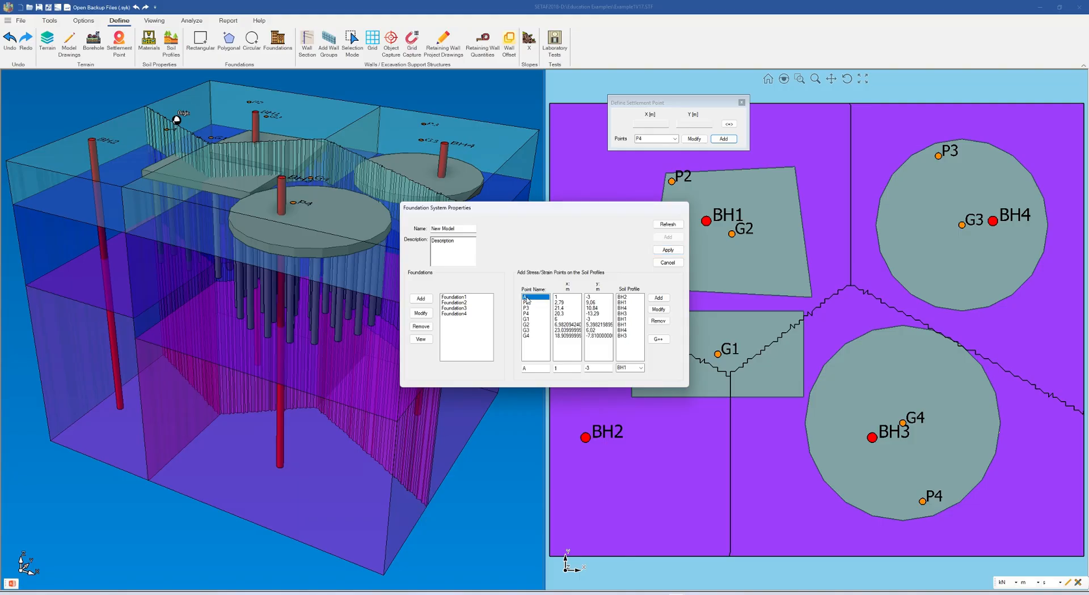
left_click(659, 322)
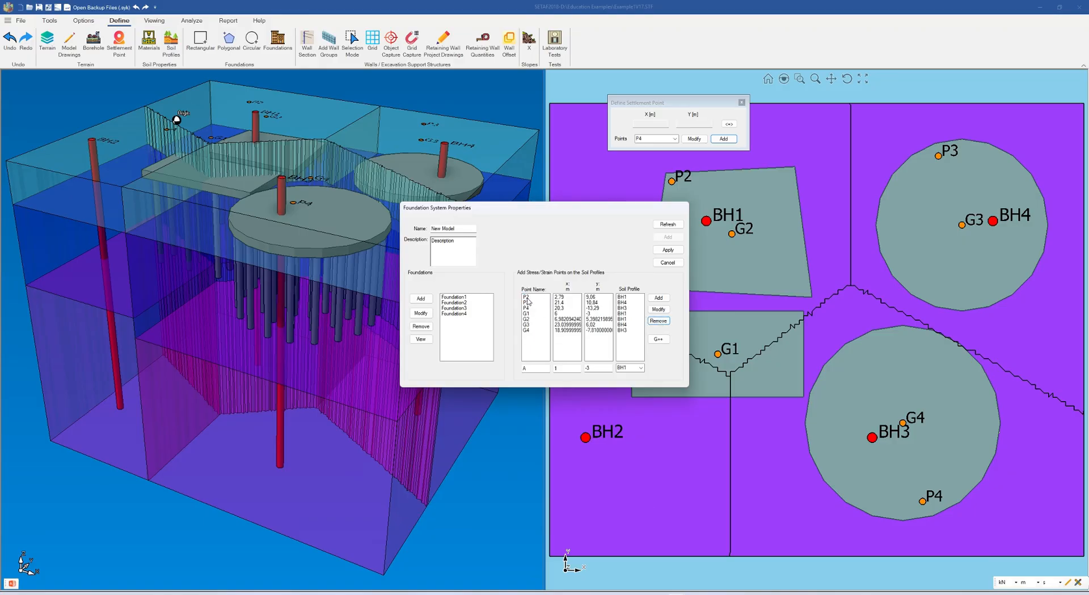
left_click(667, 250)
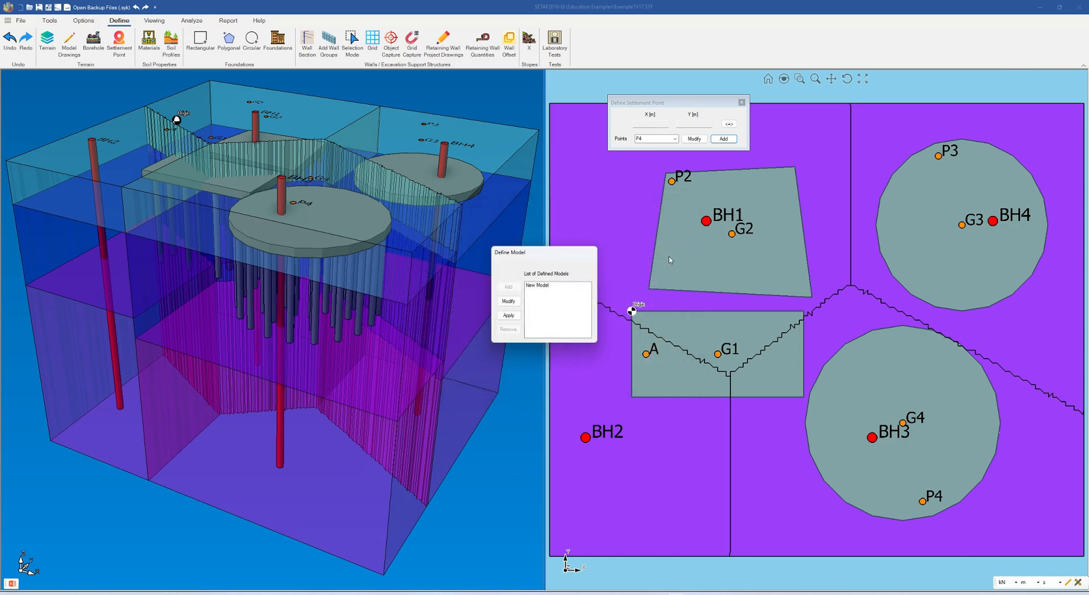
left_click(513, 316)
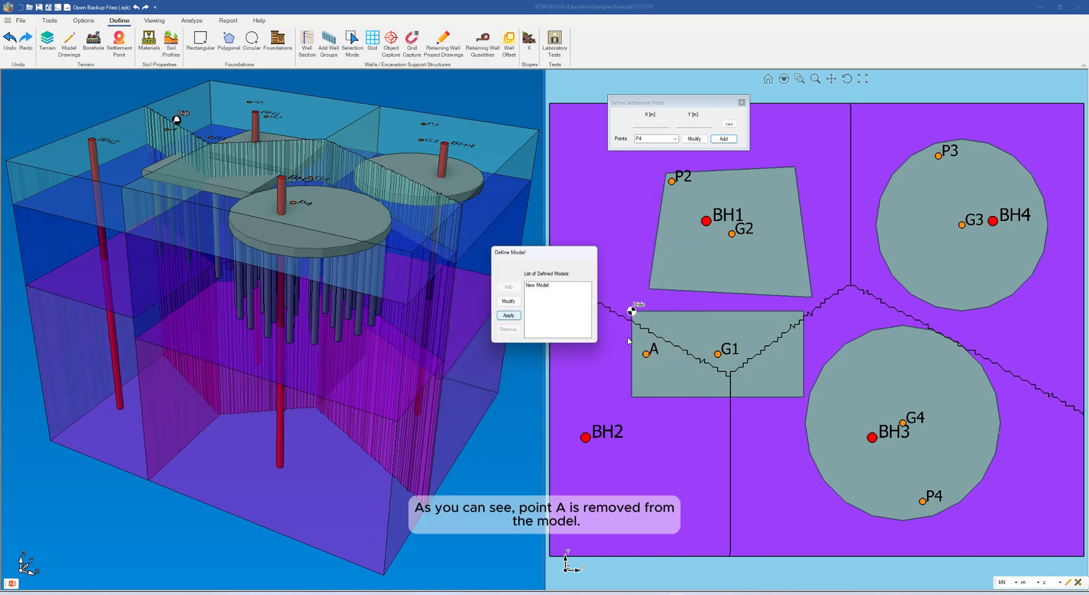